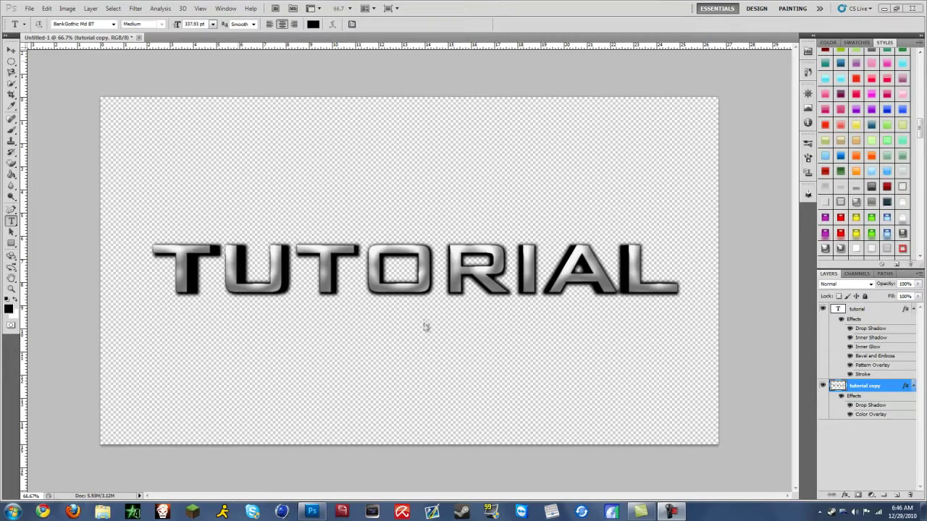
- Create a new 1920×1080 white document
left_click(30, 9)
left_click(36, 18)
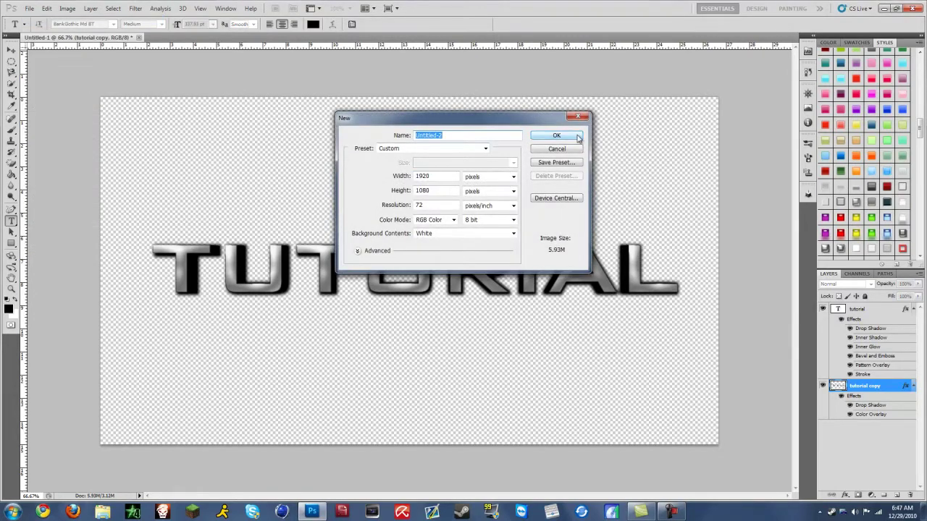
left_click(575, 136)
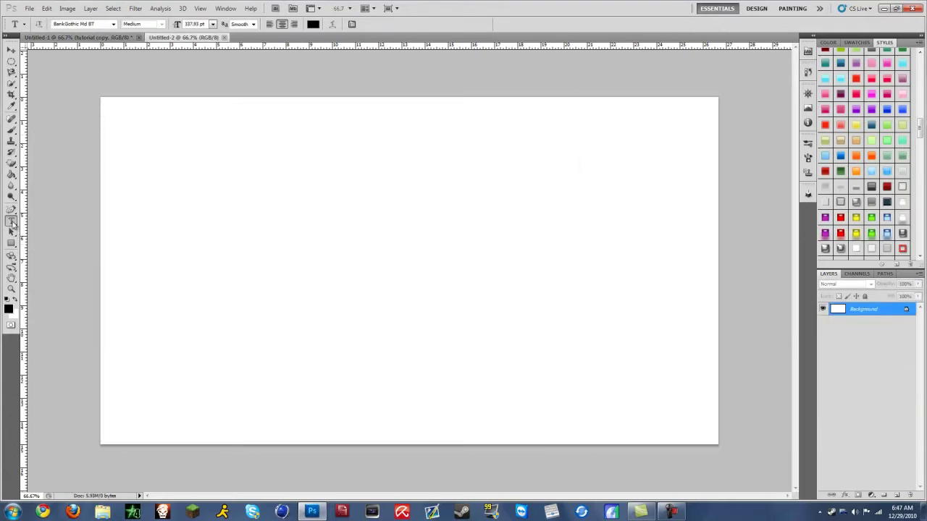
- Type TUTORIAL in large black 350 pt BankGothic letters across the canvas middle
left_click(201, 268)
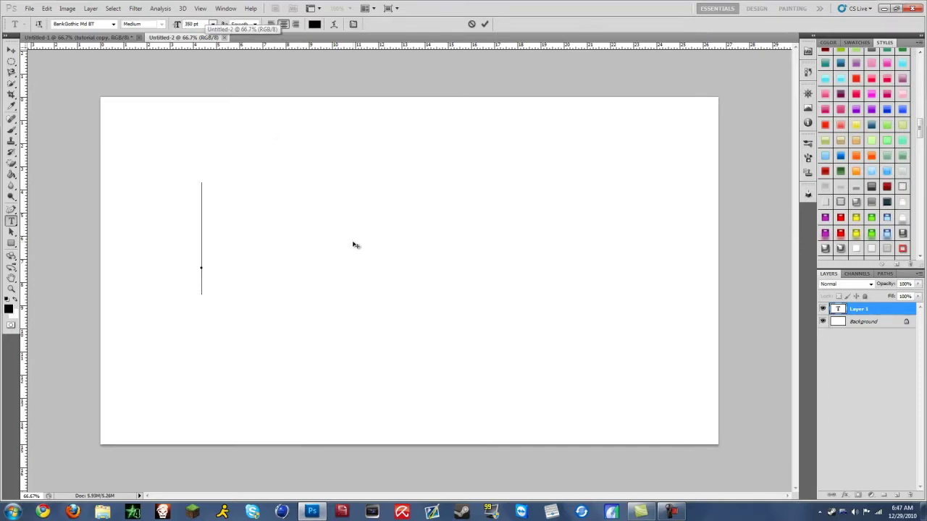
left_click_drag(356, 251, 393, 267)
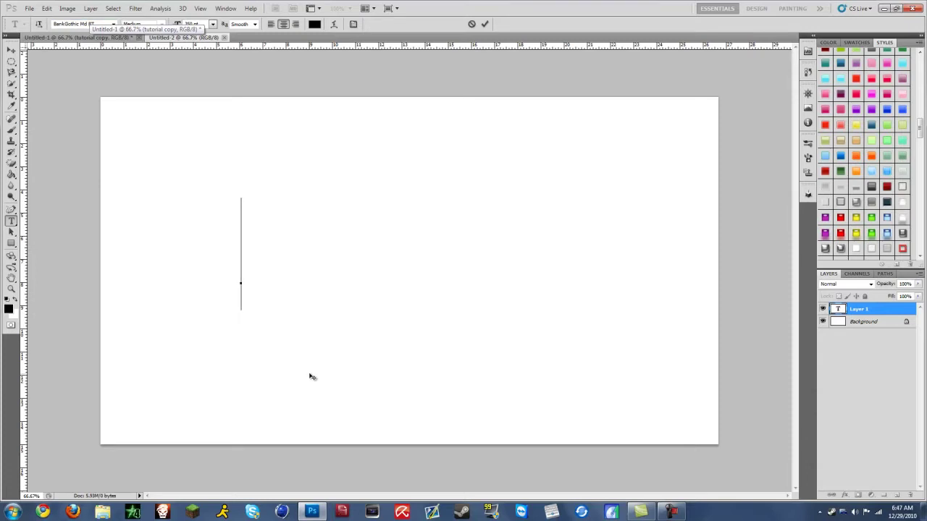
type("Tu")
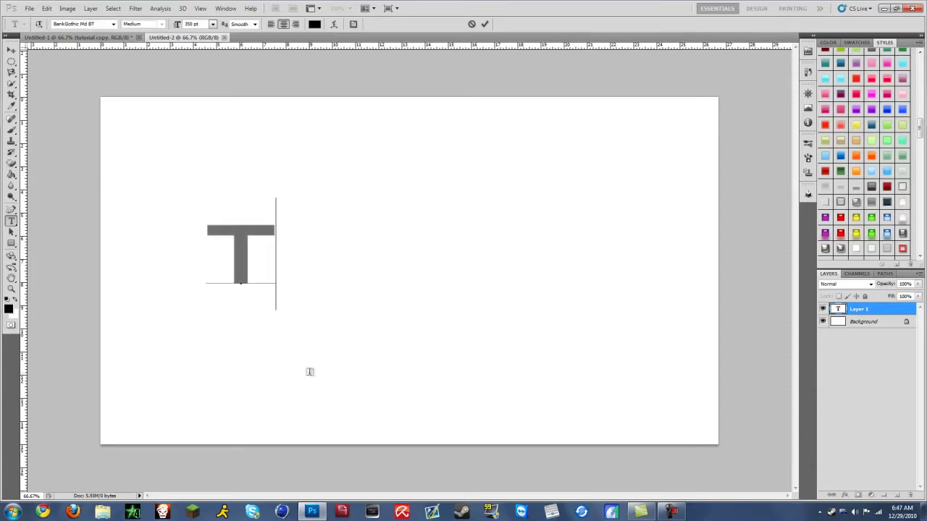
key("BackSpace")
key("BackSpace")
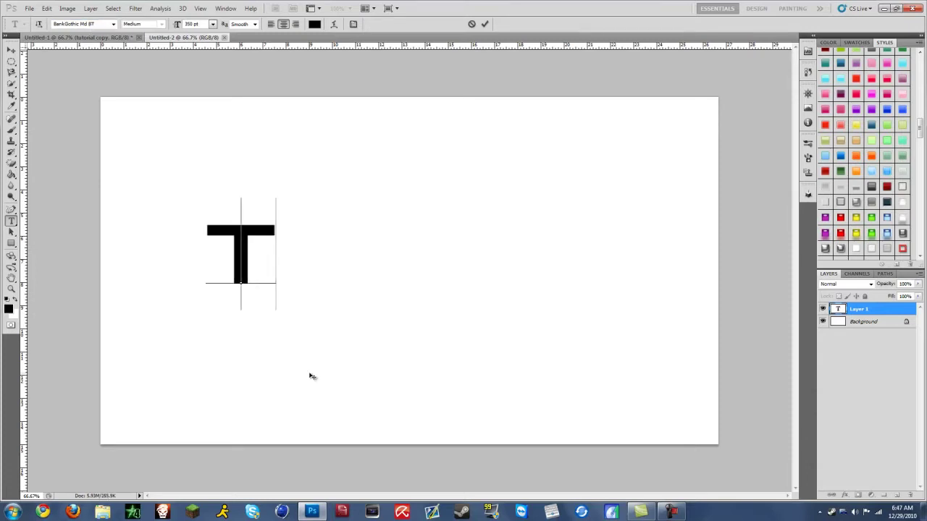
type("TUTORIAL")
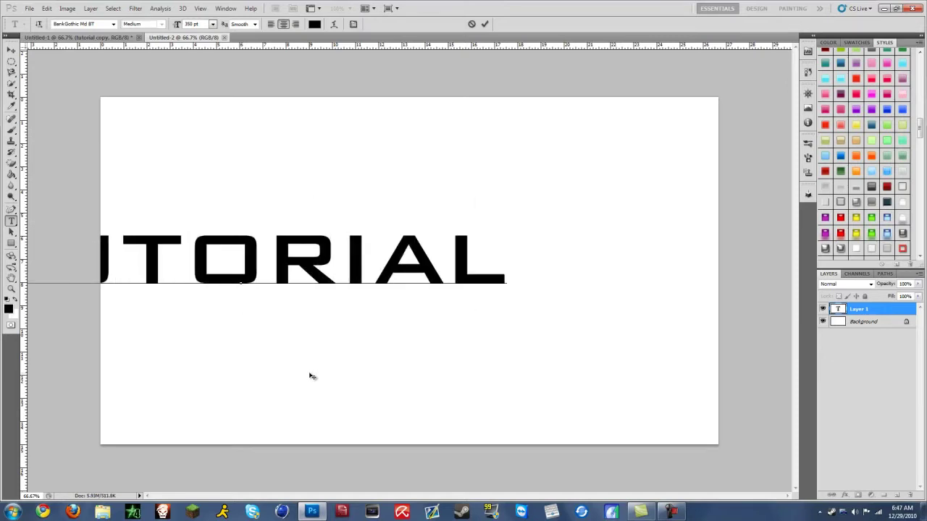
left_click_drag(309, 376, 493, 397)
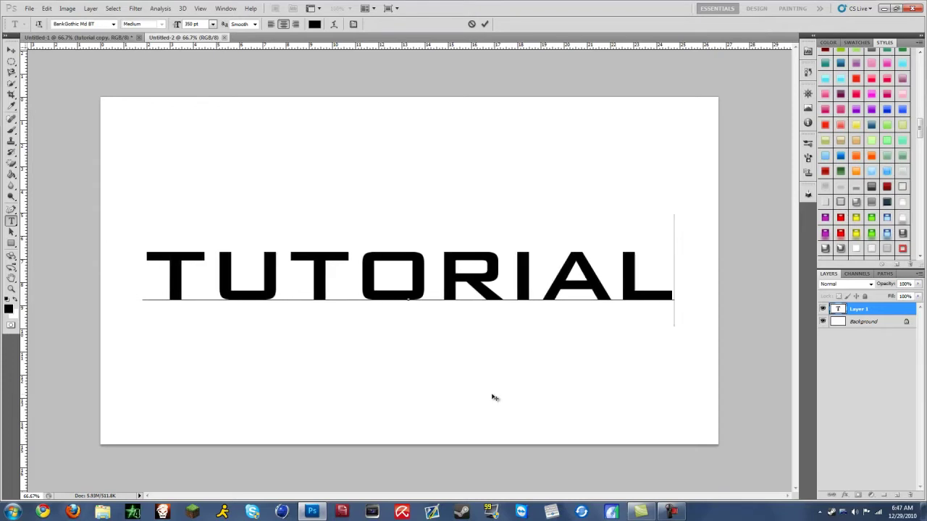
left_click(893, 311)
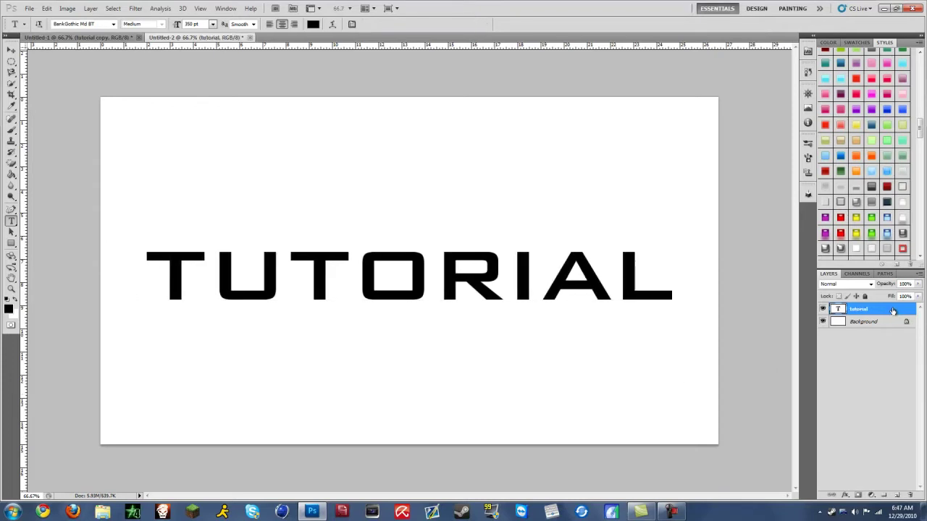
double_click(893, 311)
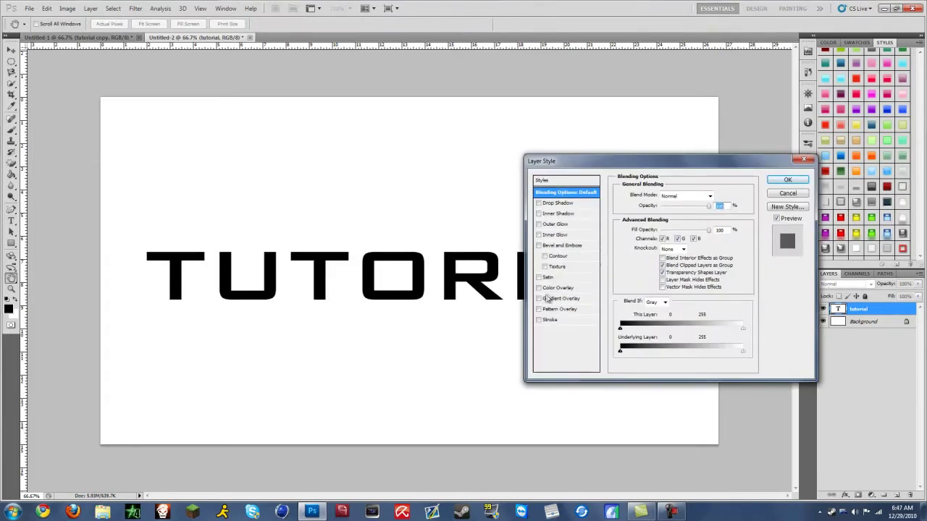
- Enable Stroke and Gradient Overlay, making the gradient's left stop light grey
left_click(545, 320)
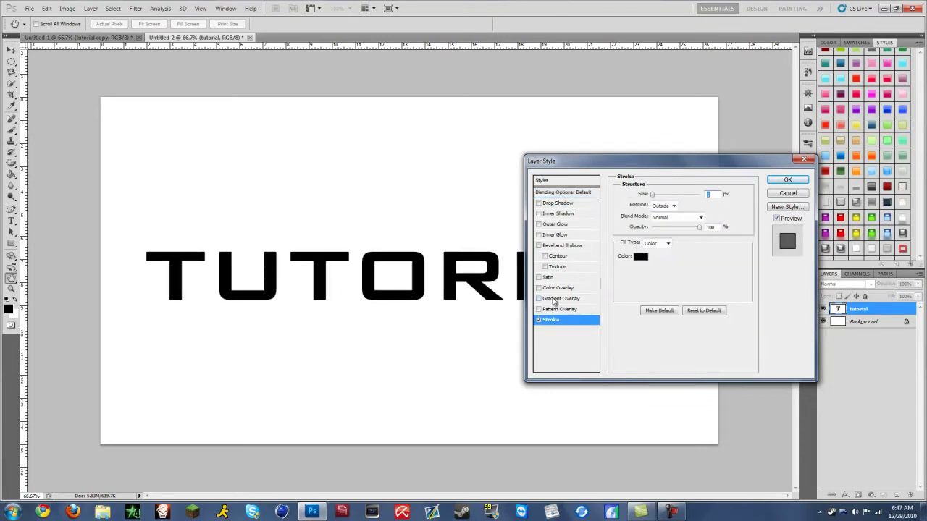
left_click(559, 298)
left_click(678, 216)
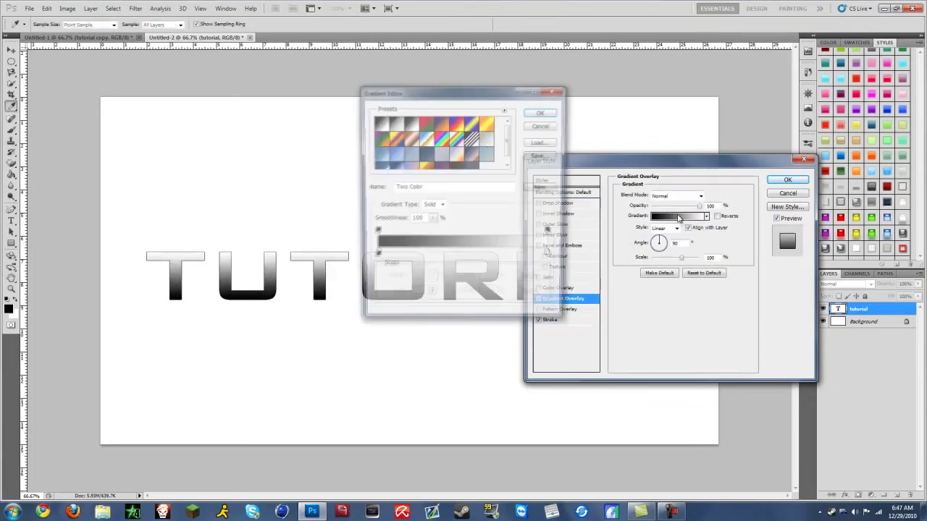
left_click(374, 258)
left_click(419, 298)
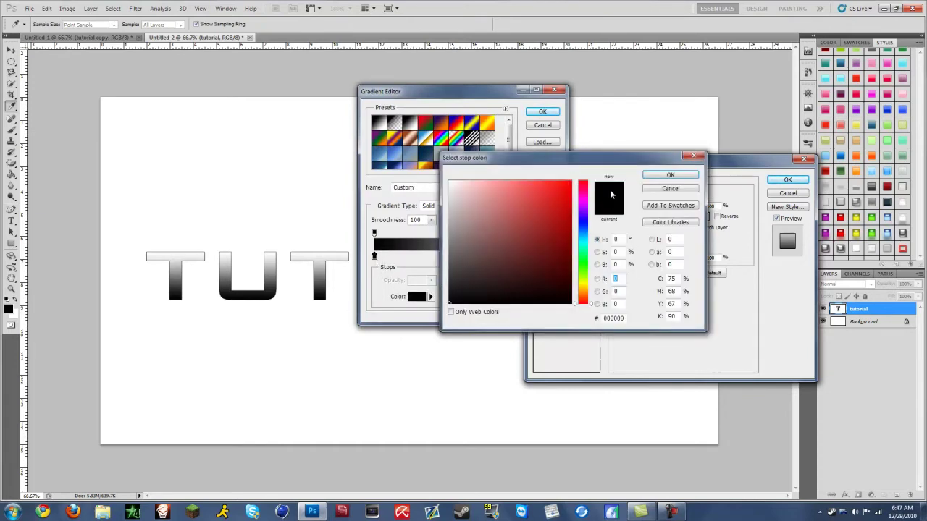
left_click_drag(530, 222, 429, 199)
left_click(667, 176)
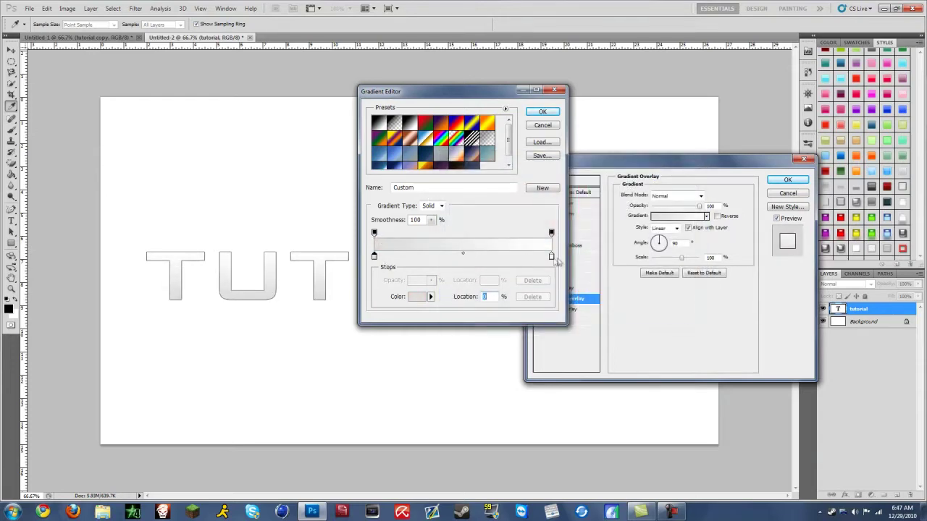
- Place the white stop at 53% and a new stop at 100%, adjust the gradient angle, and apply
left_click_drag(551, 257, 469, 259)
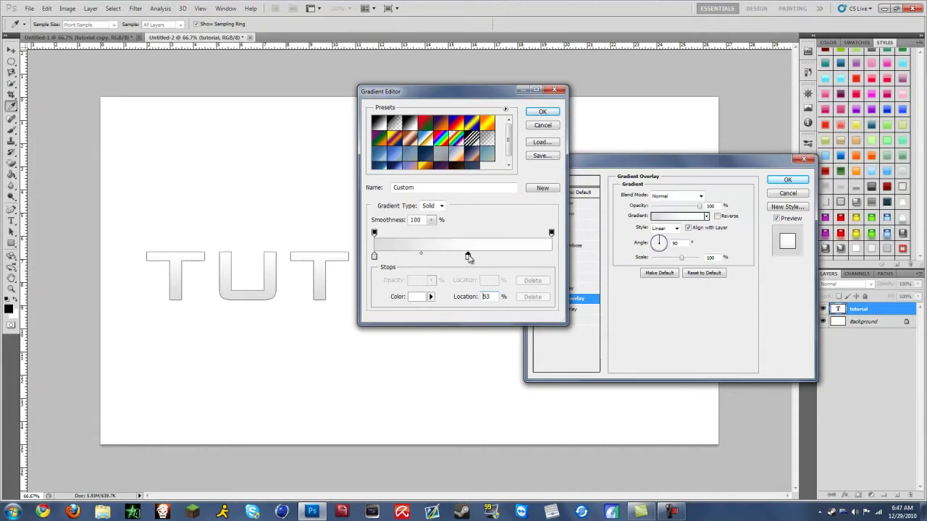
mouse_move(379, 258)
left_mouse_down()
mouse_move(405, 258)
mouse_move(375, 258)
left_mouse_up()
left_click(433, 258)
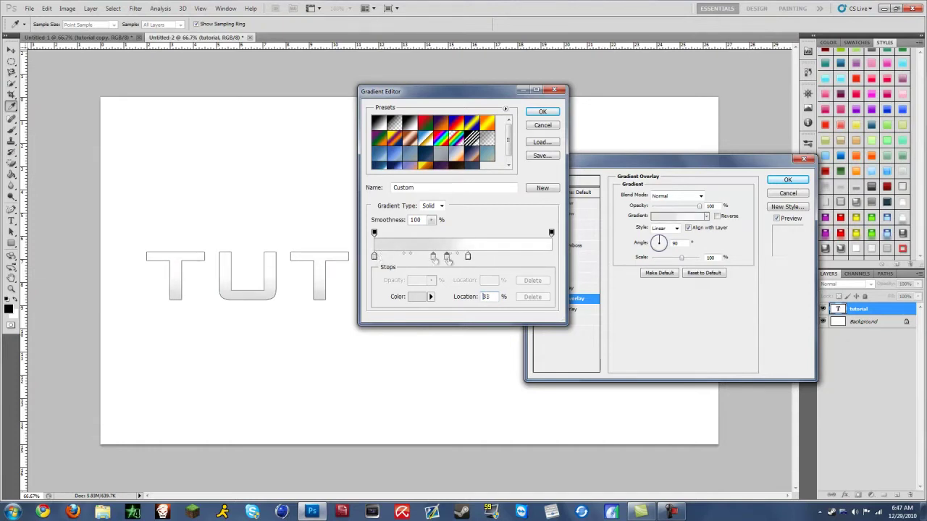
left_click_drag(447, 259, 551, 259)
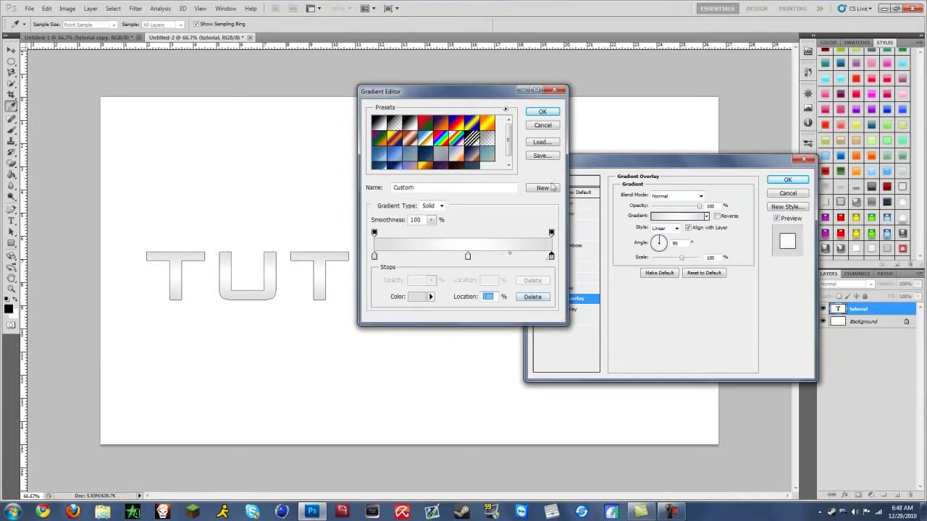
left_click(542, 112)
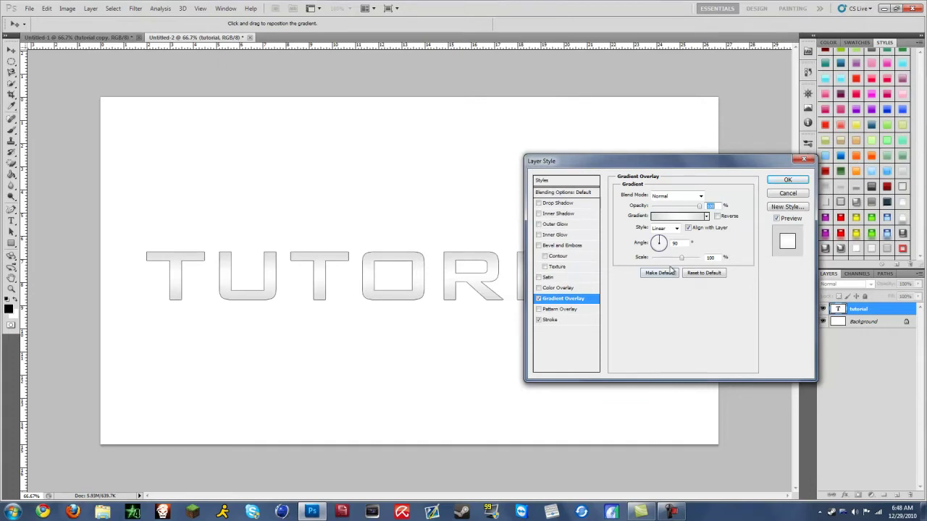
mouse_move(661, 241)
left_mouse_down()
mouse_move(659, 257)
mouse_move(631, 254)
mouse_move(661, 234)
left_mouse_up()
left_click(787, 179)
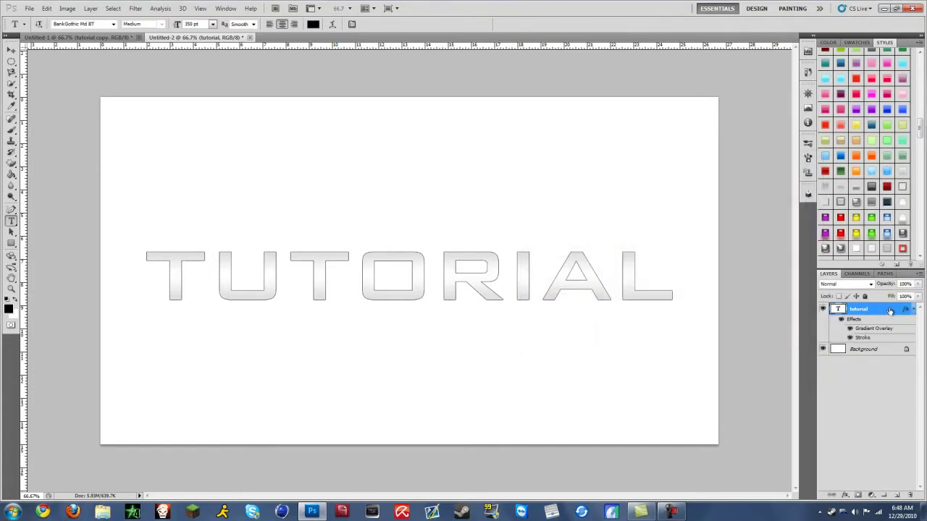
- Duplicate the tutorial layer below the original and scale the copy to about 99% width
key("ctrl+j")
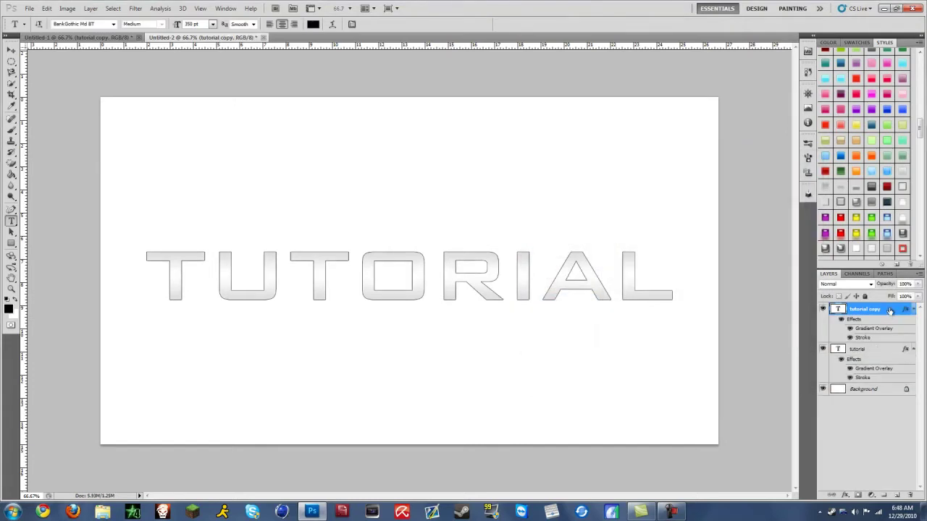
left_click_drag(890, 309, 894, 376)
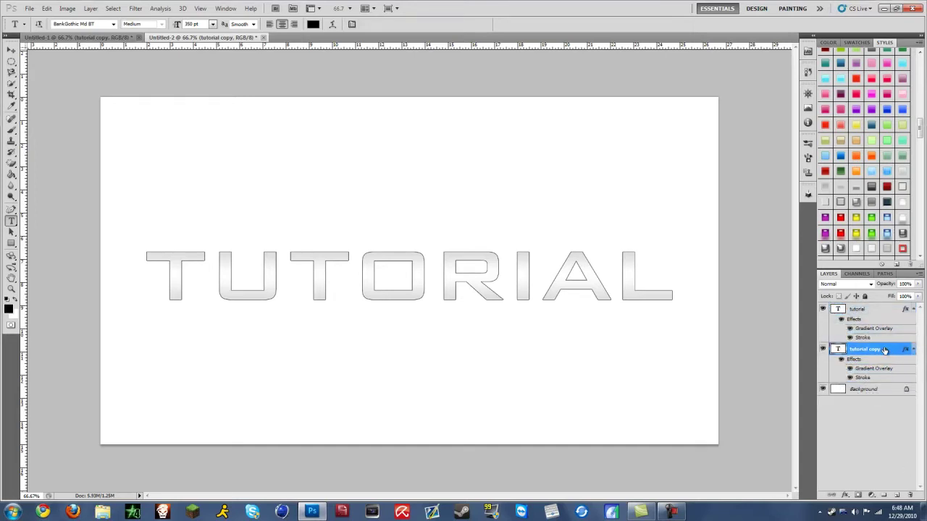
key("ctrl+t")
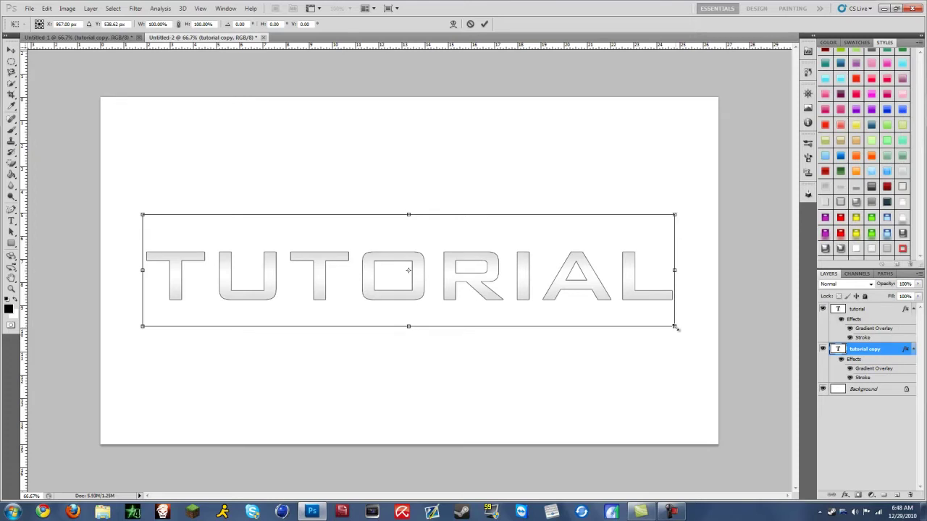
left_click_drag(674, 328, 672, 328)
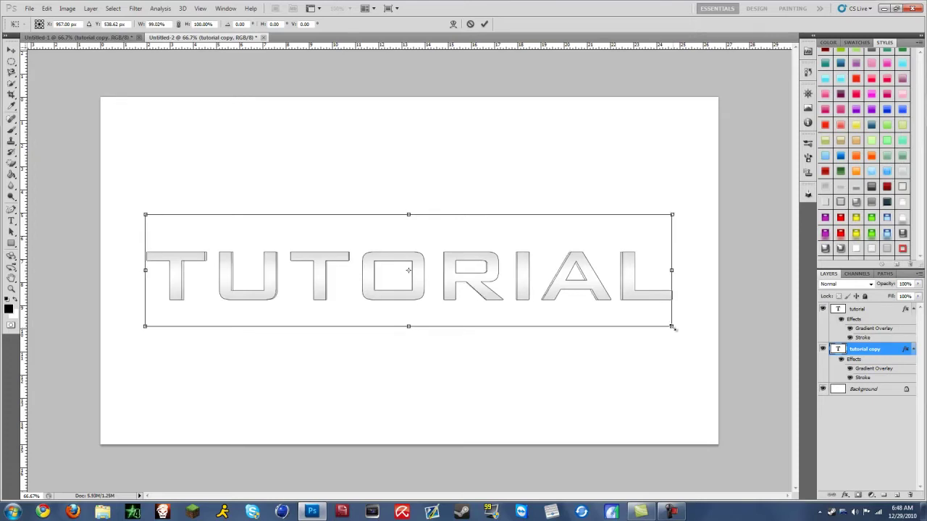
key("Return")
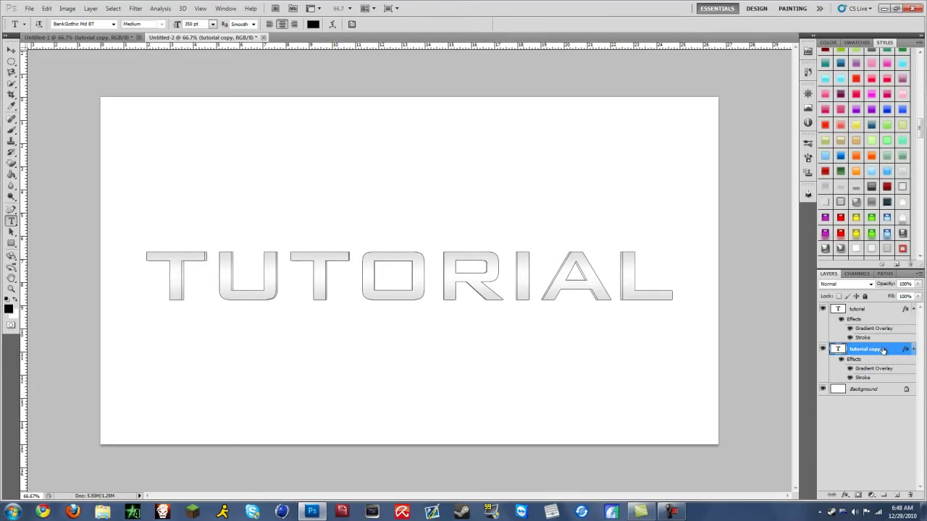
- Duplicate tutorial copy as tutorial copy 2 beneath it, narrowed to about 99% width
key("ctrl+j")
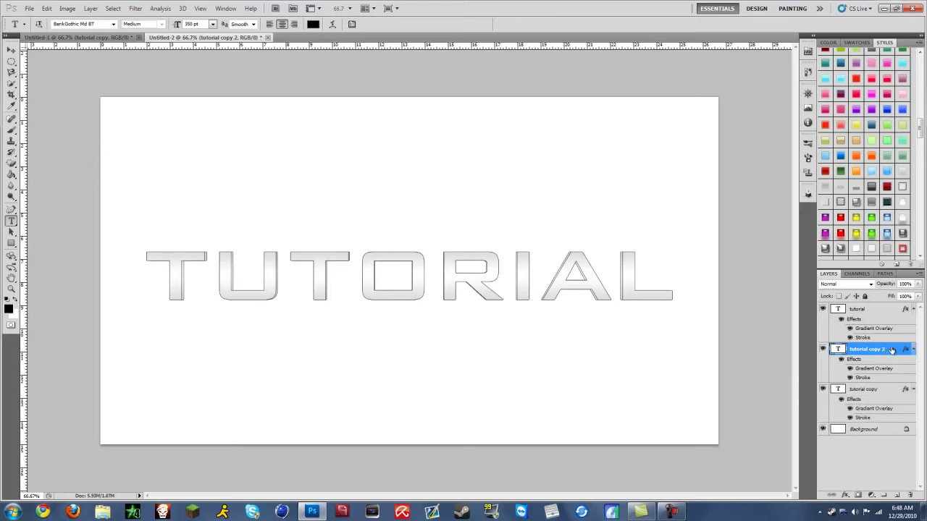
left_click_drag(892, 351, 886, 410)
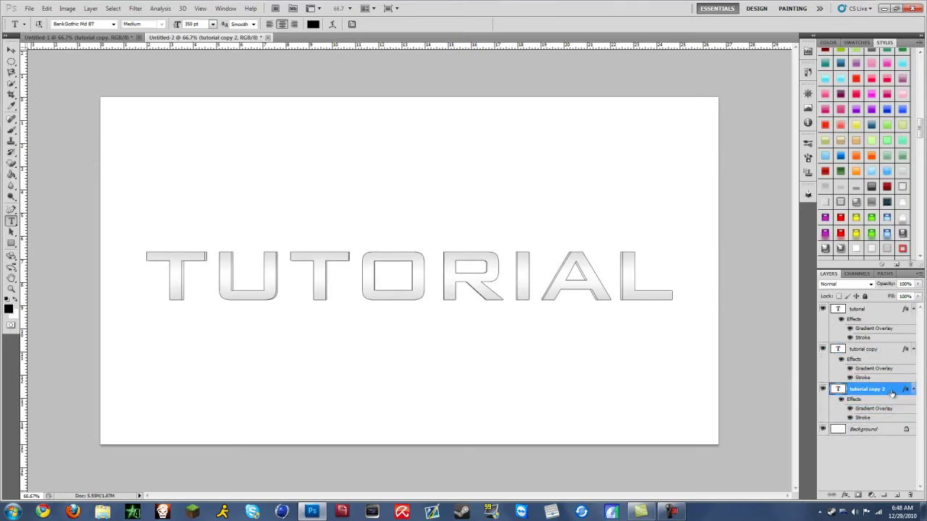
key("ctrl+t")
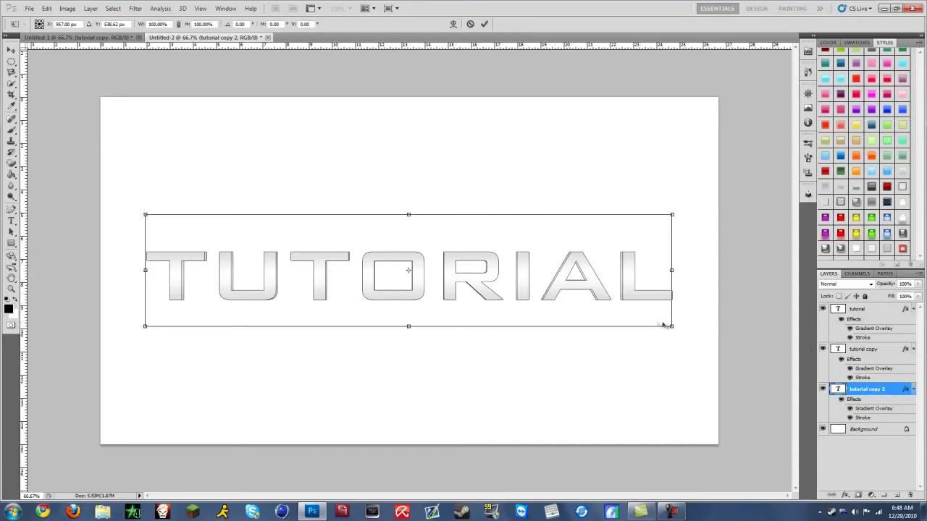
left_click_drag(672, 327, 668, 327)
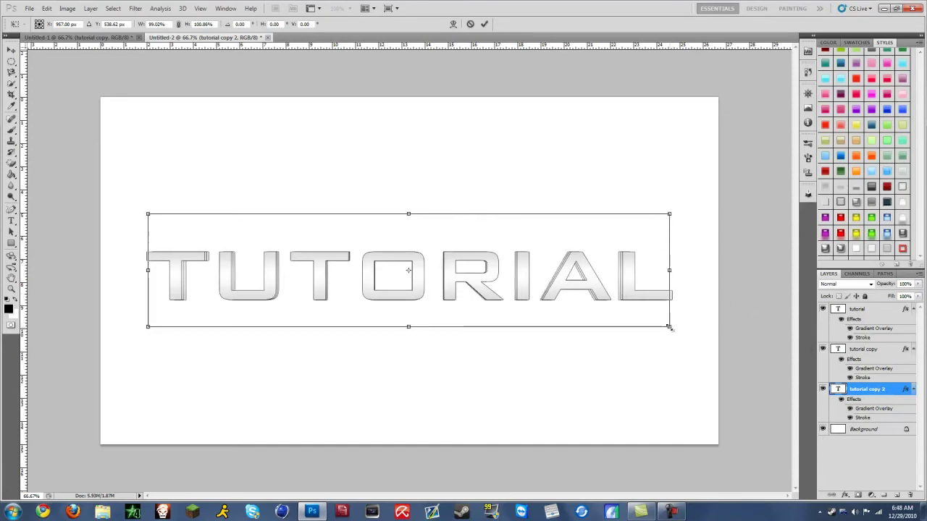
key("Return")
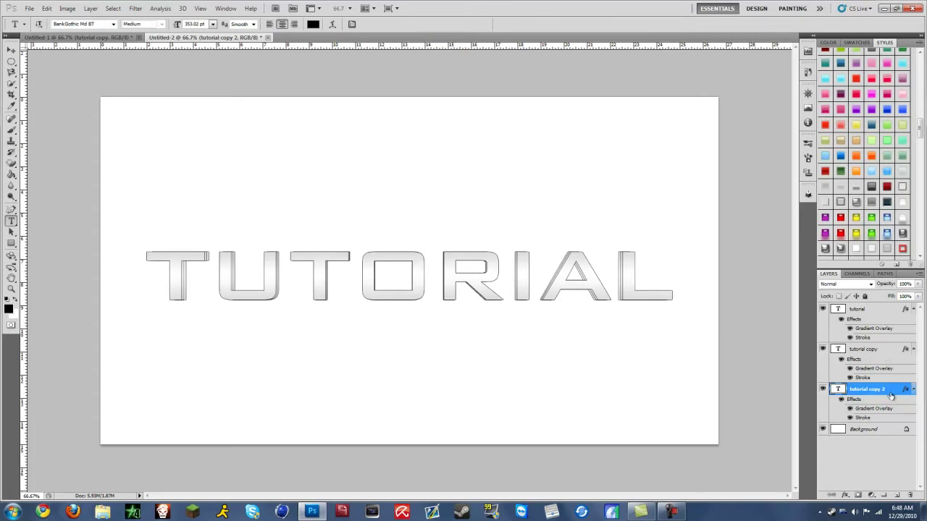
- Duplicate again as tutorial copy 3 at the bottom, narrowed to about 99% width
key("ctrl+j")
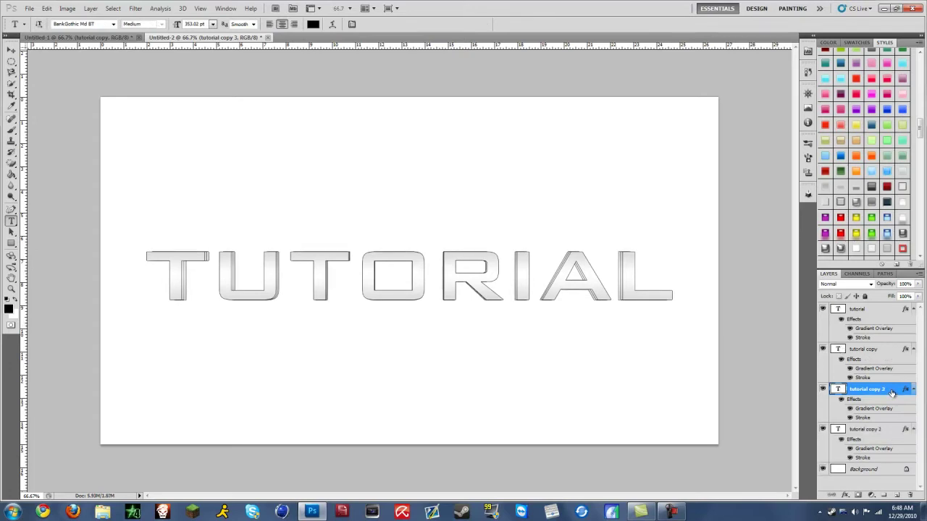
left_click_drag(892, 392, 880, 467)
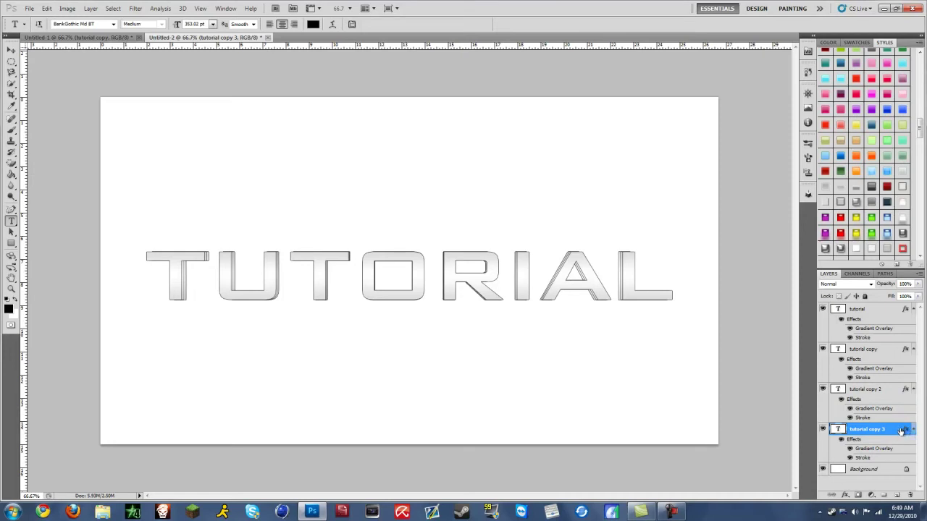
key("ctrl+t")
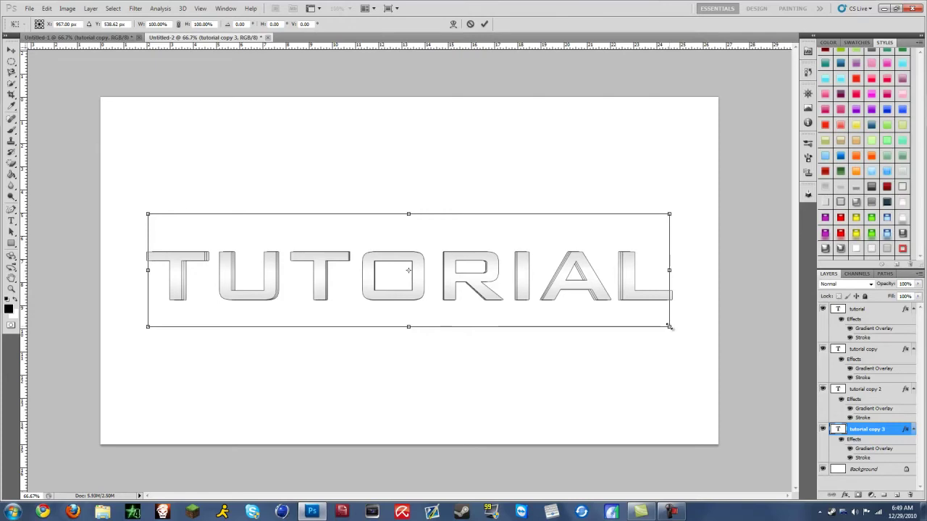
left_click_drag(669, 327, 666, 327)
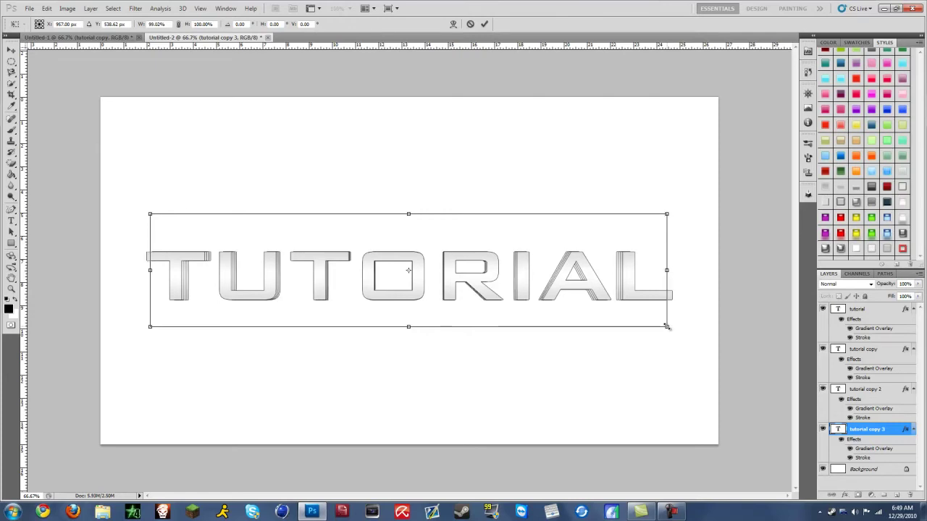
key("Return")
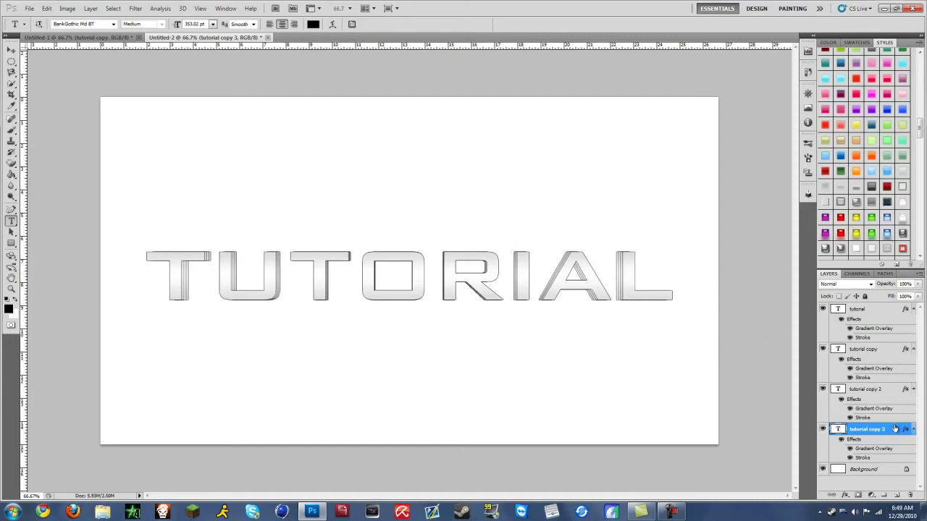
- Select tutorial copy, copy 2 and copy 3, rasterize their type and merge them into one layer
left_click(890, 392, "shift")
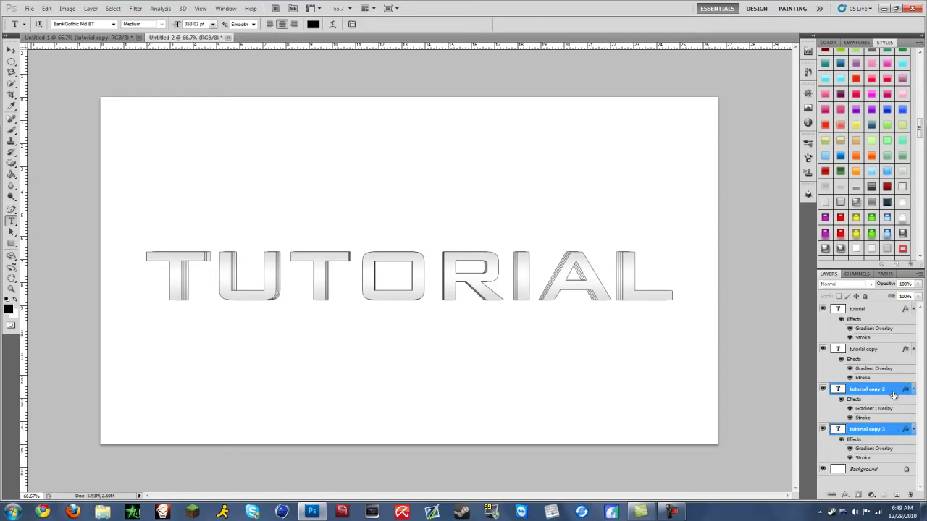
left_click(893, 350, "shift")
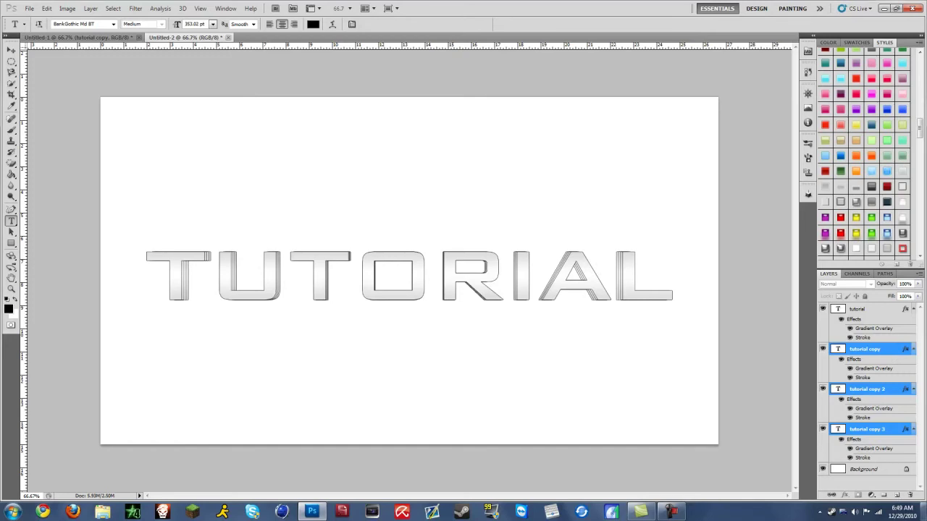
right_click(896, 354)
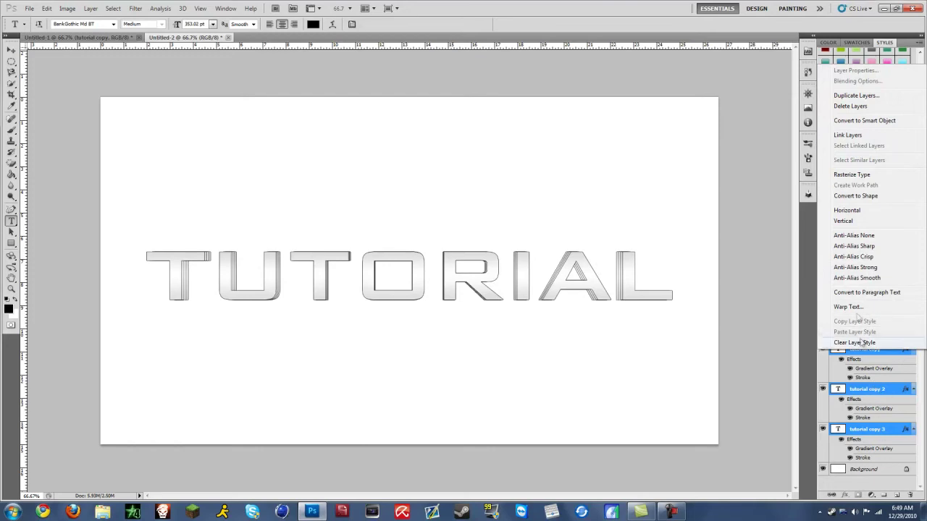
left_click(851, 175)
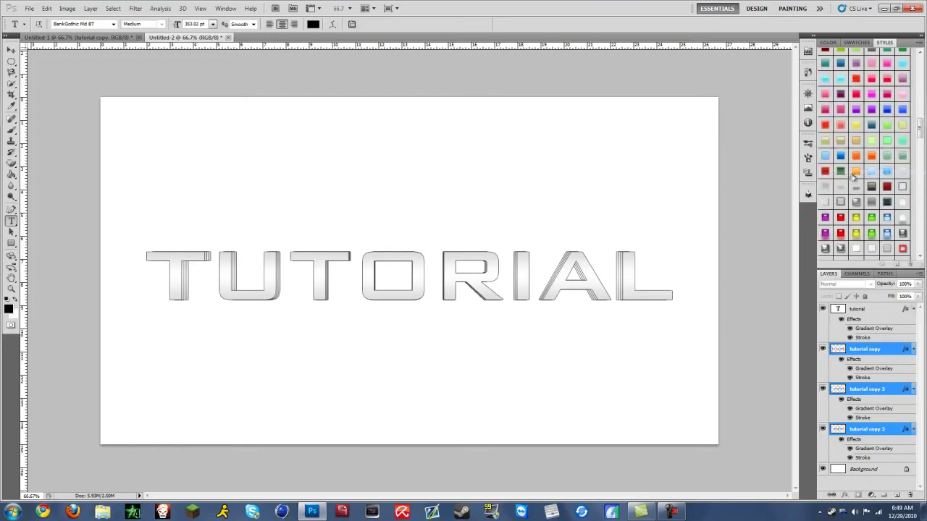
right_click(885, 349)
left_click(866, 320)
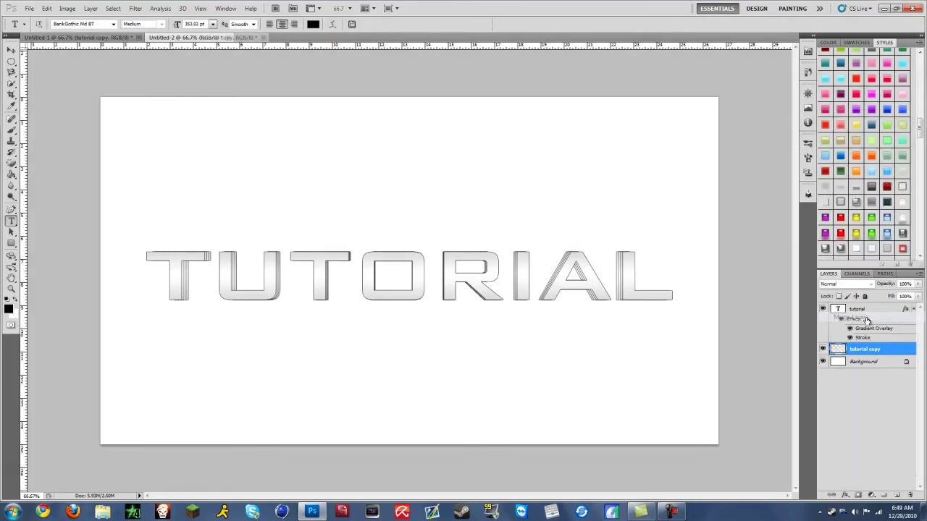
- Give tutorial copy a black Color Overlay and a 1 px Stroke
double_click(892, 350)
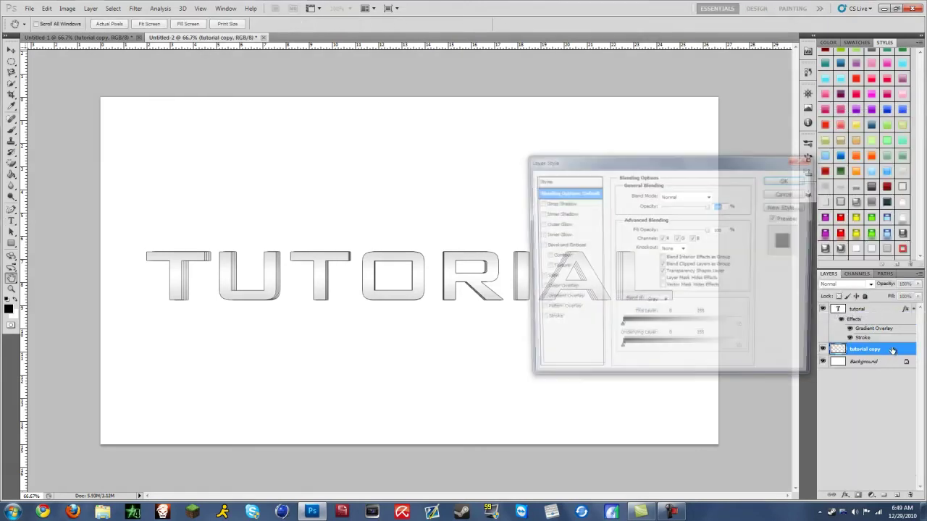
left_click(539, 288)
left_click(559, 288)
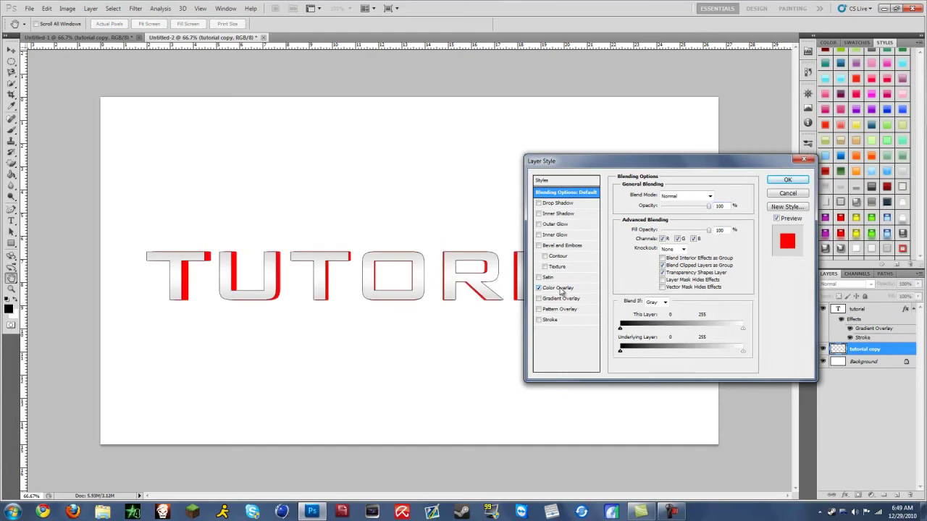
left_click(714, 196)
type("0")
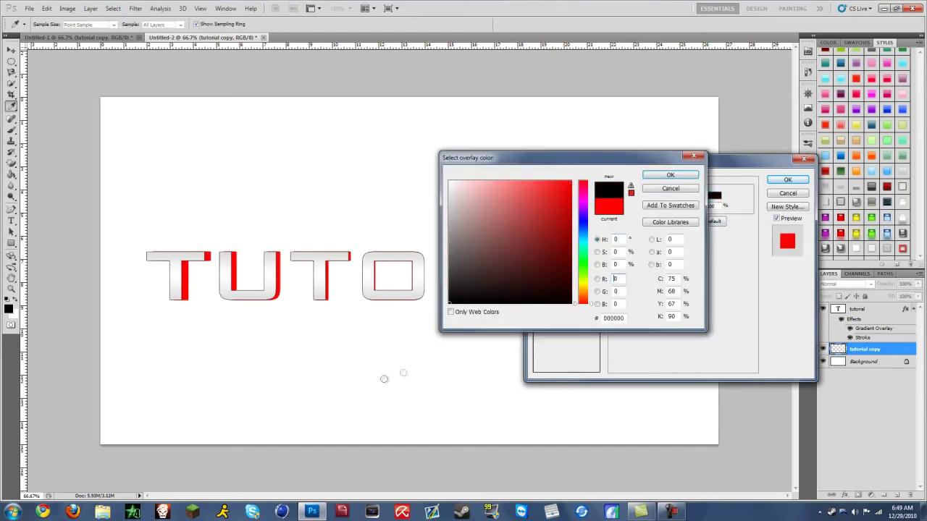
left_click(669, 176)
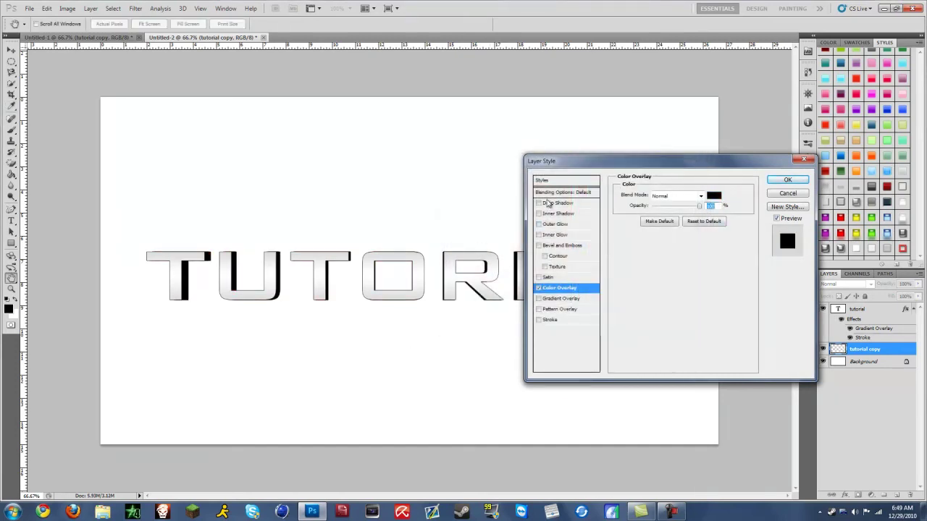
left_click(548, 321)
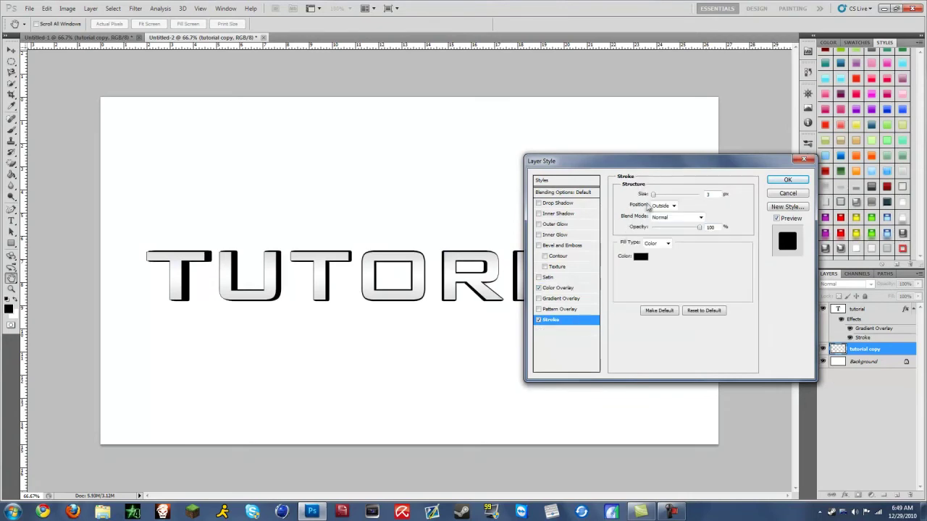
left_click_drag(654, 196, 650, 197)
- Add a Drop Shadow with 100% opacity, 0 distance and larger soft size, then apply
left_click(539, 203)
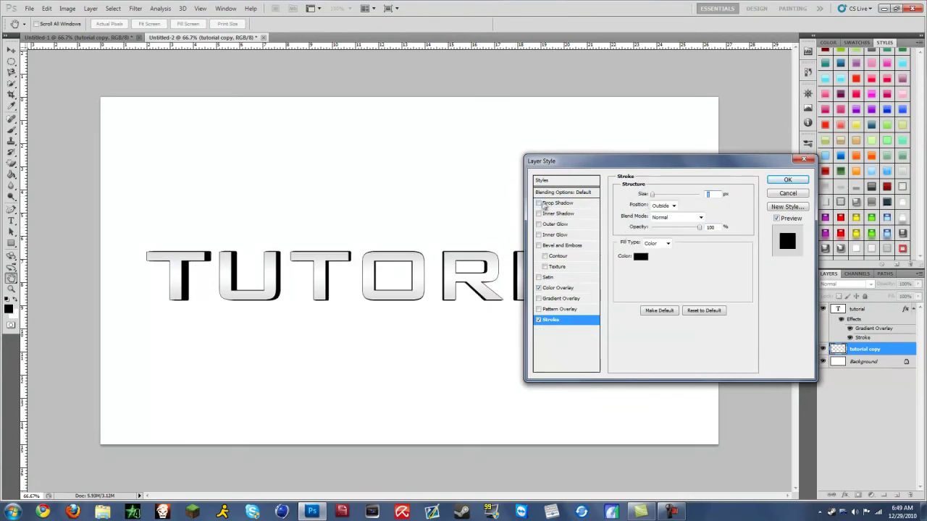
left_click(551, 203)
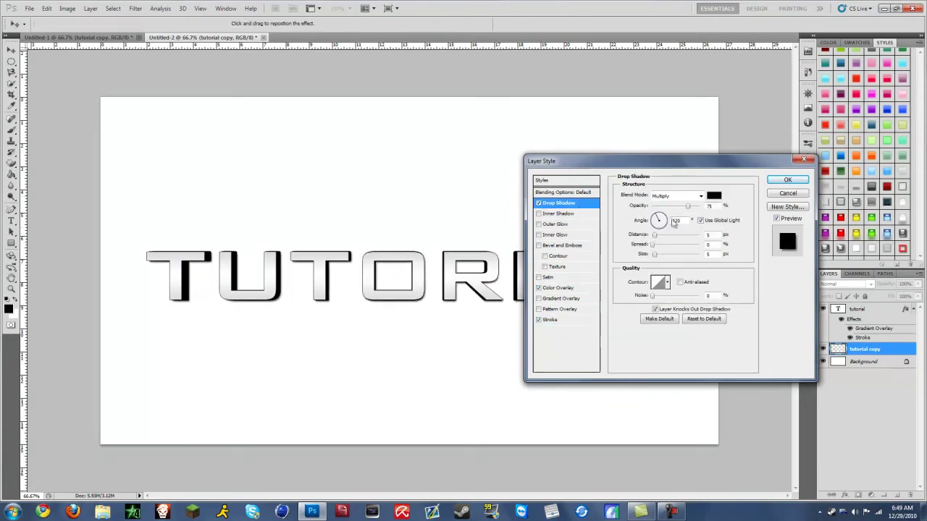
left_click_drag(691, 209, 728, 215)
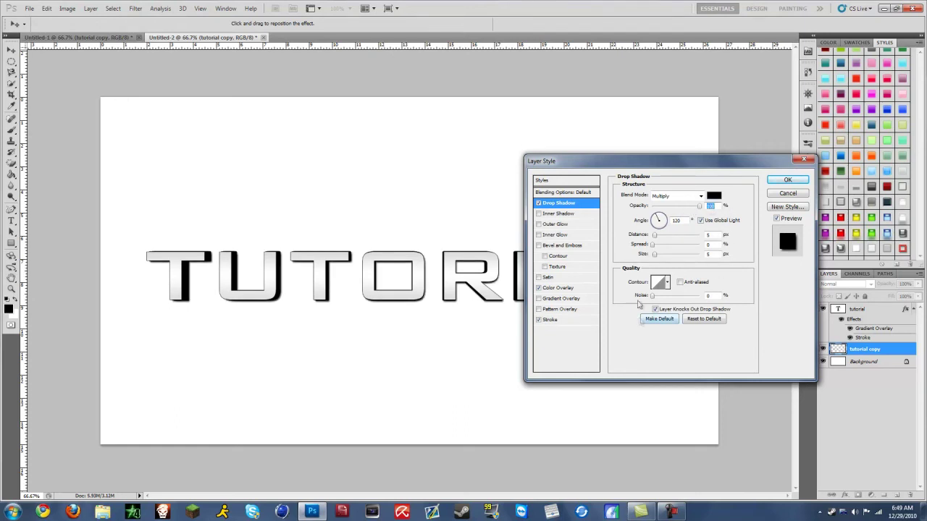
left_click_drag(654, 235, 660, 250)
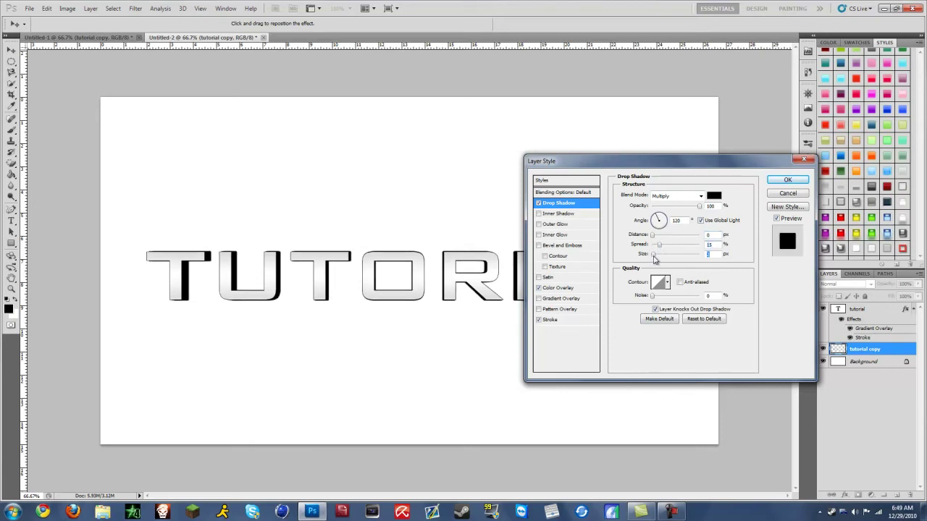
left_click_drag(654, 259, 660, 259)
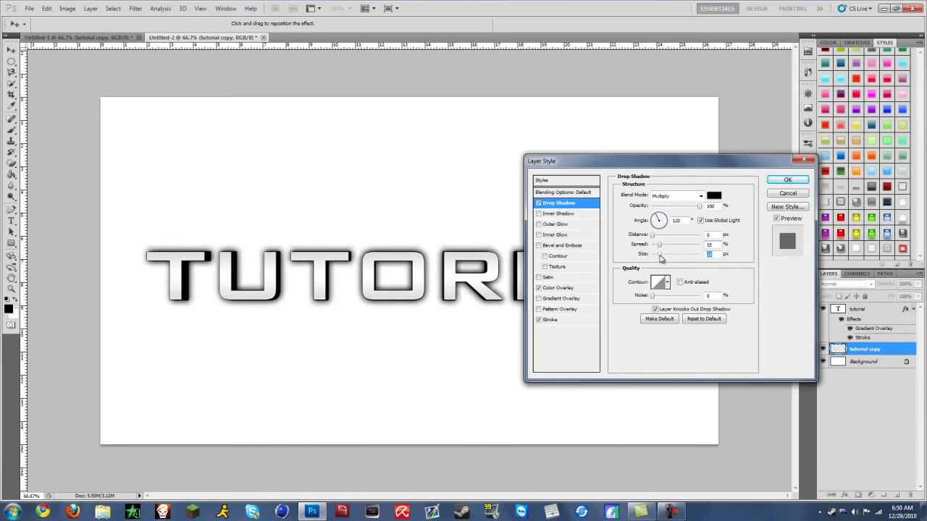
left_click(787, 179)
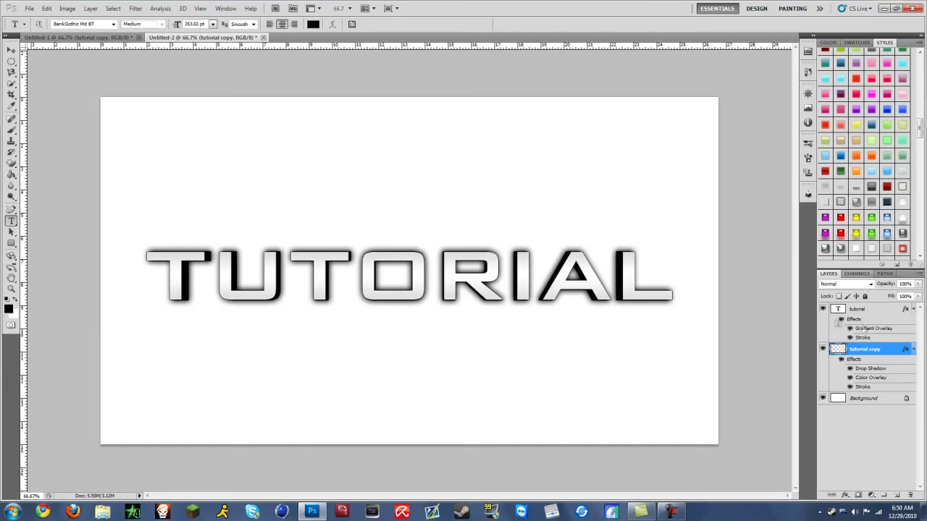
- Rasterize the top tutorial layer and merge it with tutorial copy into one layer
left_click(878, 309)
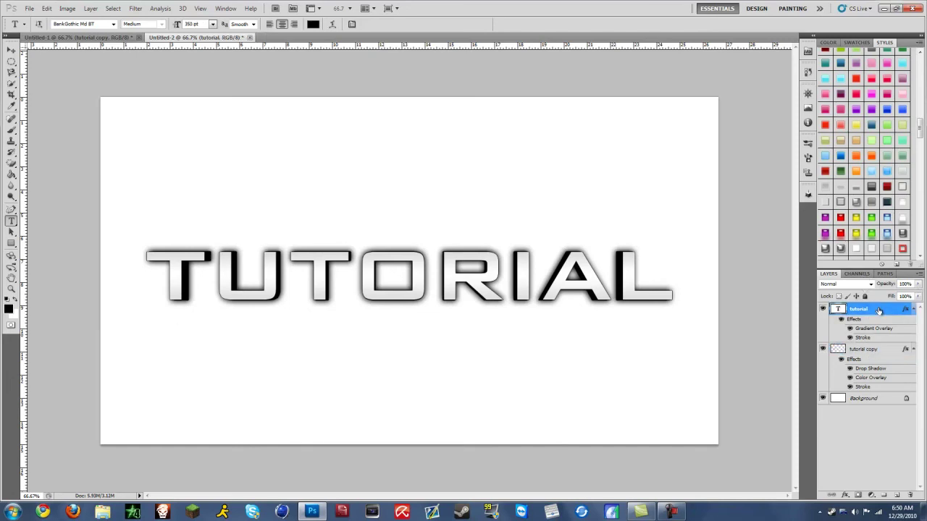
right_click(879, 309)
left_click(864, 133)
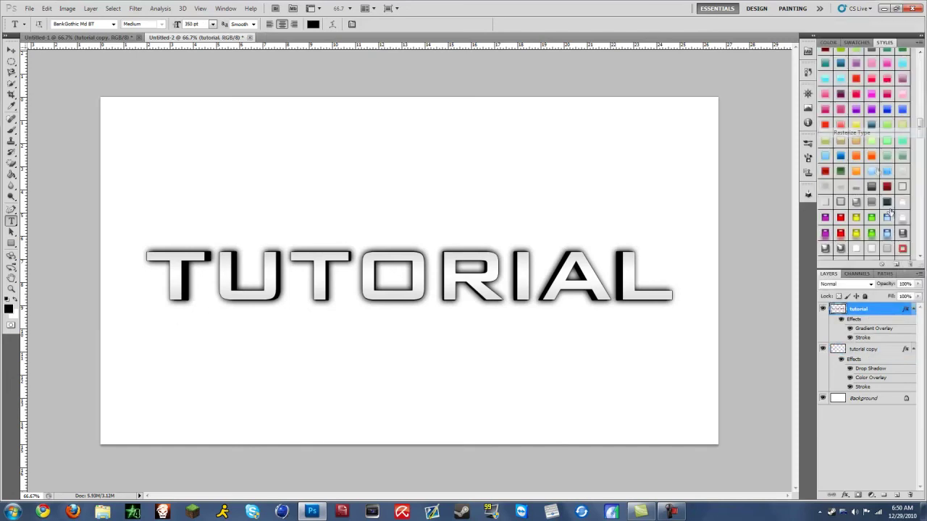
left_click(879, 351, "ctrl")
right_click(879, 351)
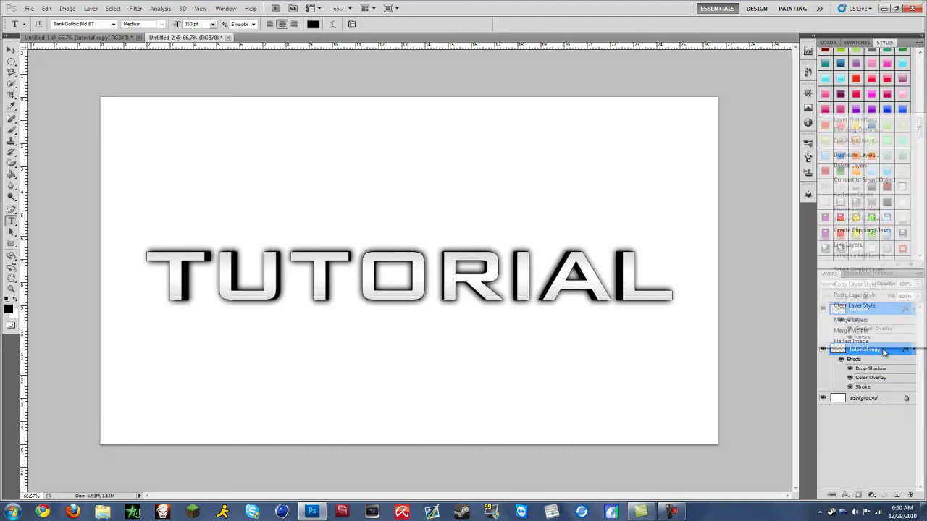
left_click(884, 322)
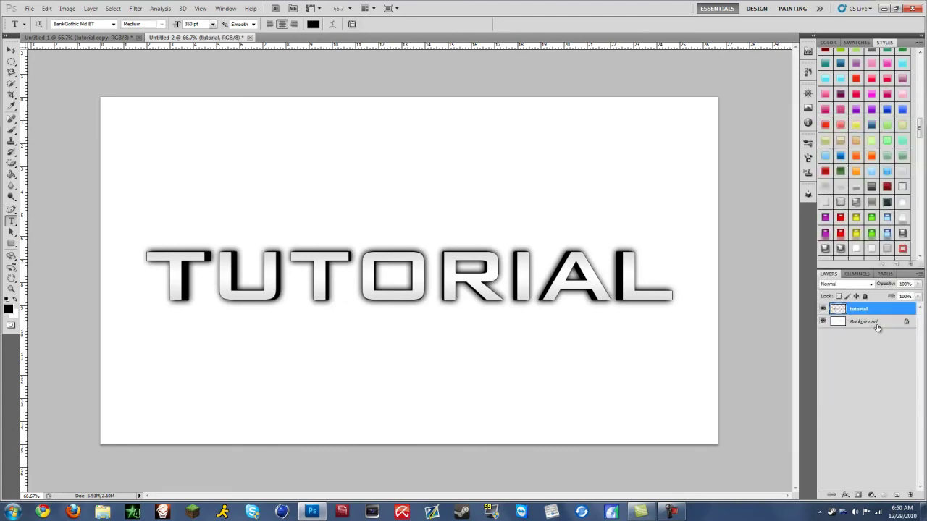
- Rotate the merged text about -19° into a rising diagonal and narrow it to roughly 92% width
key("ctrl+t")
left_click_drag(630, 280, 629, 244)
left_click_drag(696, 341, 689, 212)
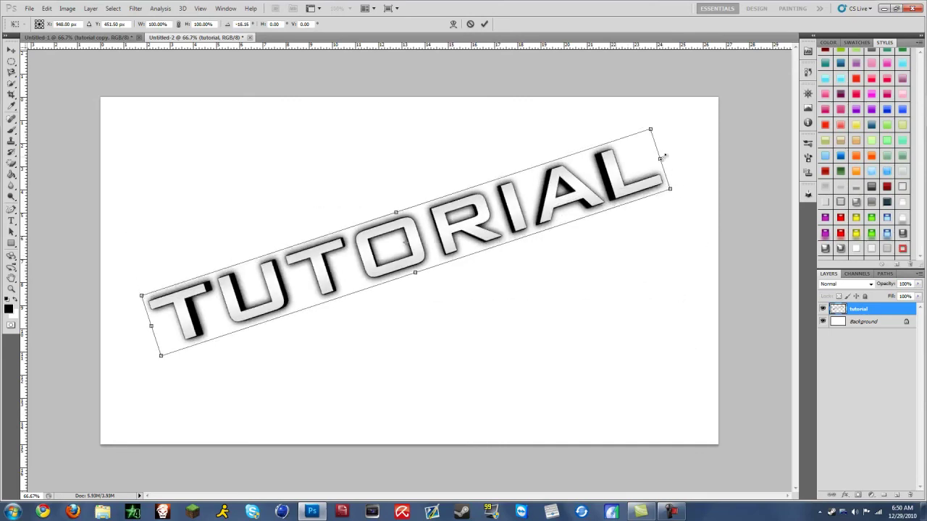
left_click_drag(661, 160, 620, 184)
left_click_drag(427, 239, 441, 269)
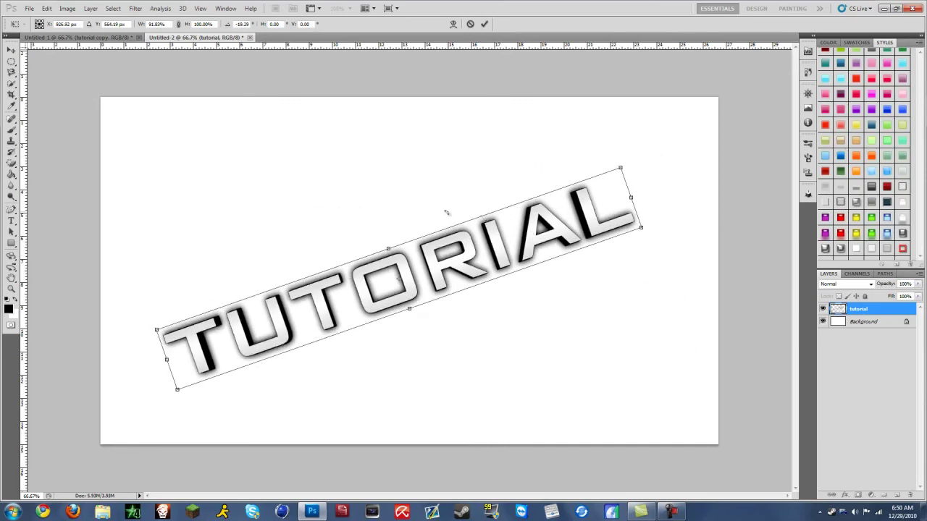
key("Return")
key("t")
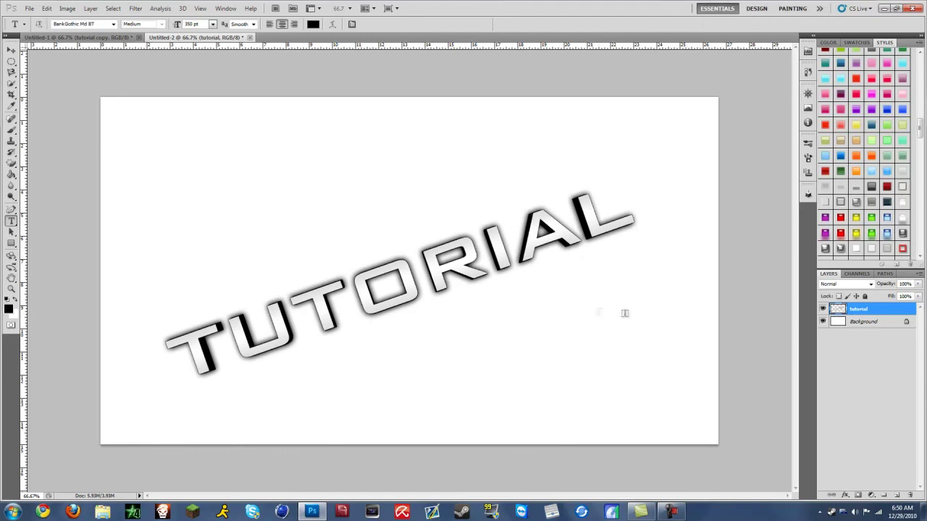